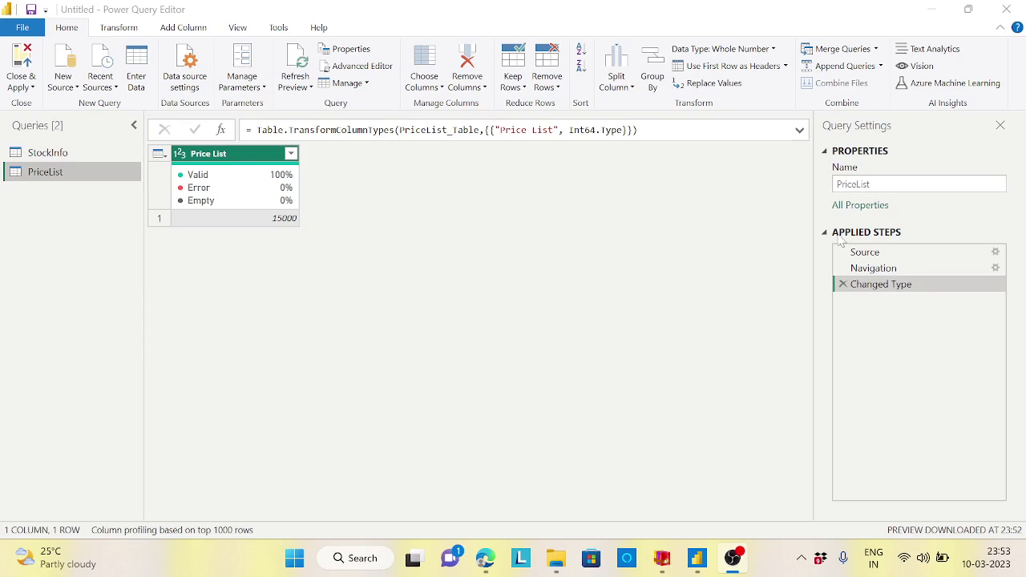
Step: Drill down into the first Open Price value of the StockInfo query and remove the resulting applied step
mouse_move(701, 566)
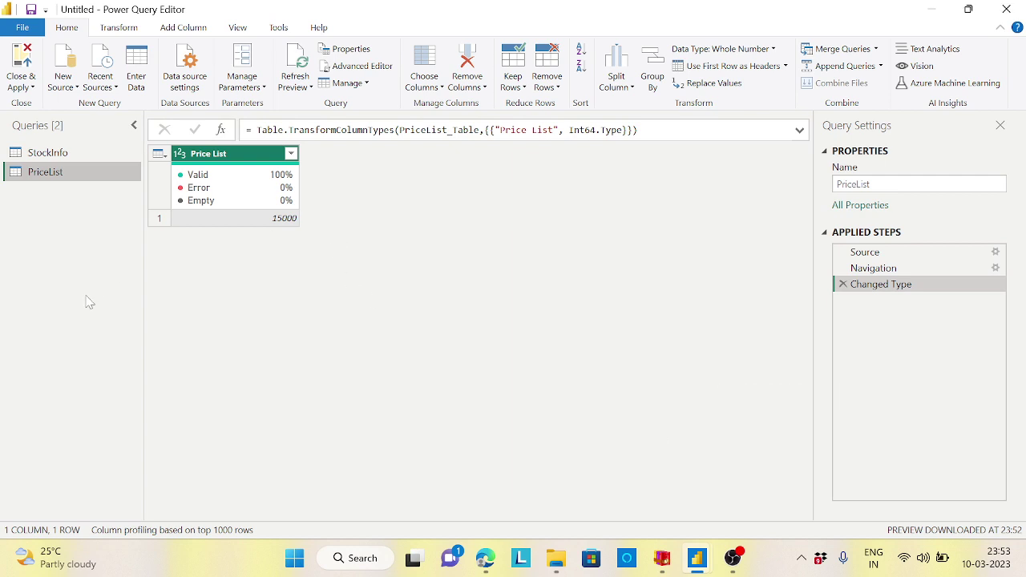
left_click(67, 159)
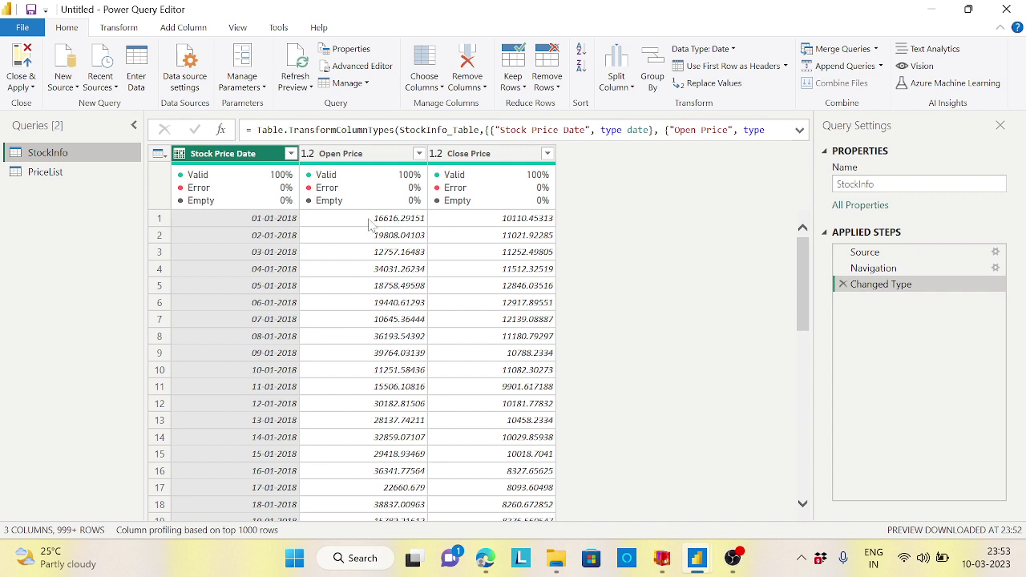
right_click(395, 224)
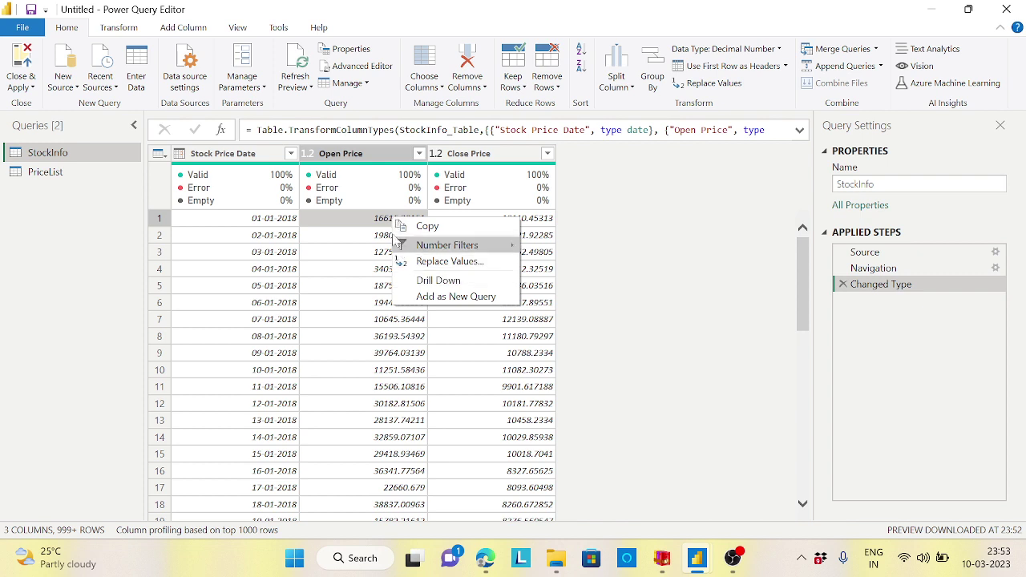
left_click(426, 285)
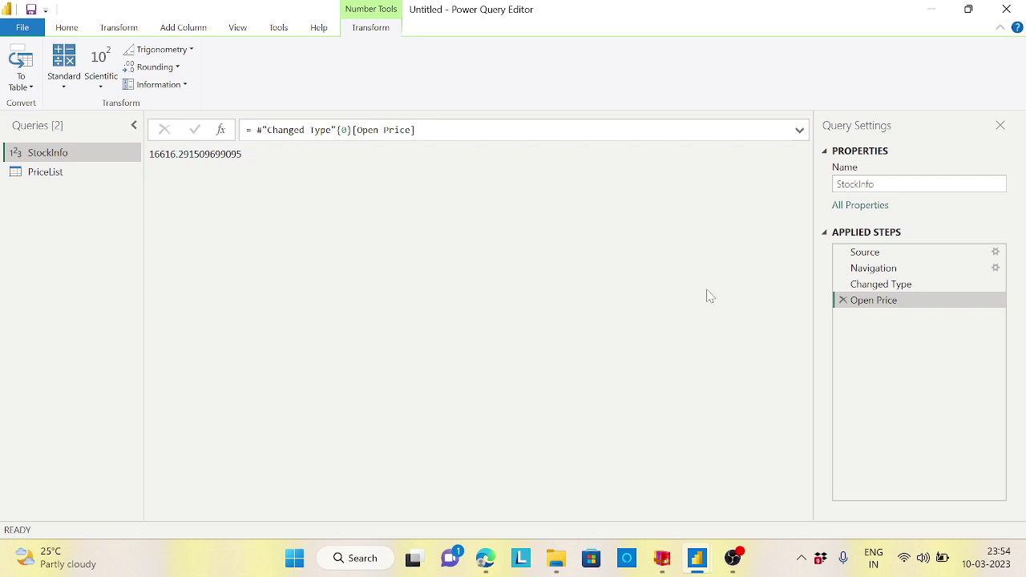
left_click(843, 301)
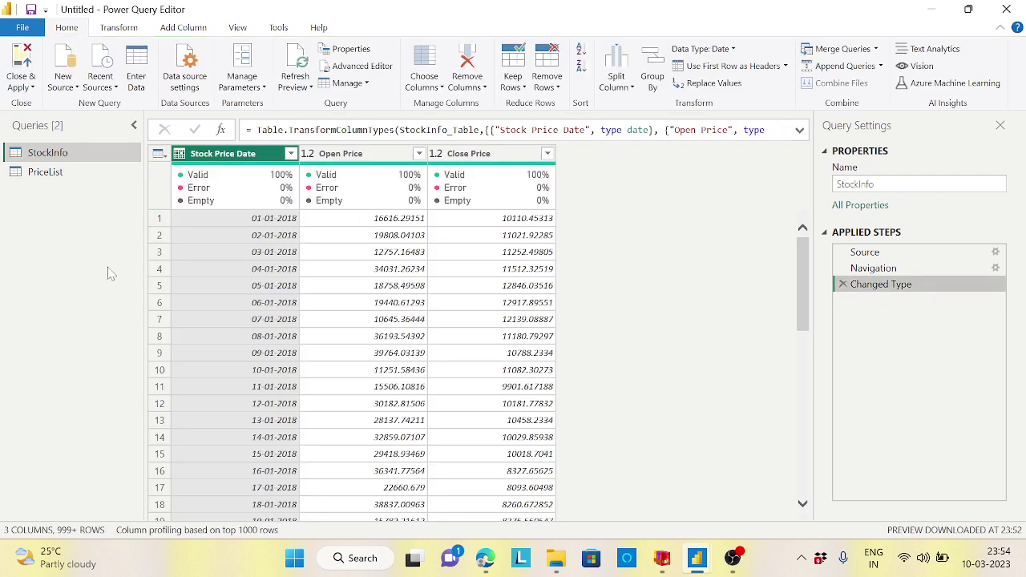
Step: Drill down into the single Price List value in the PriceList query
left_click(48, 177)
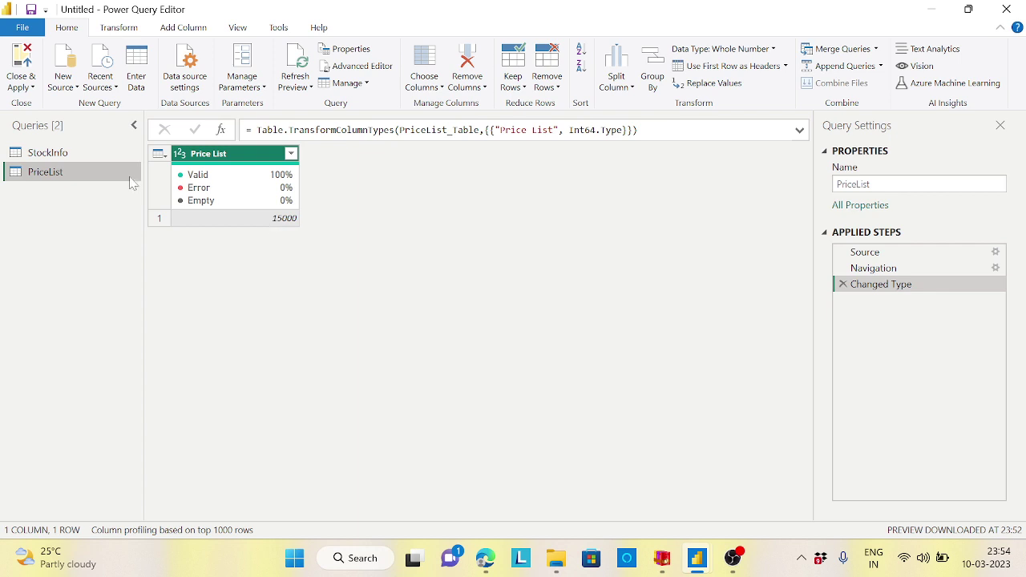
left_click(76, 158)
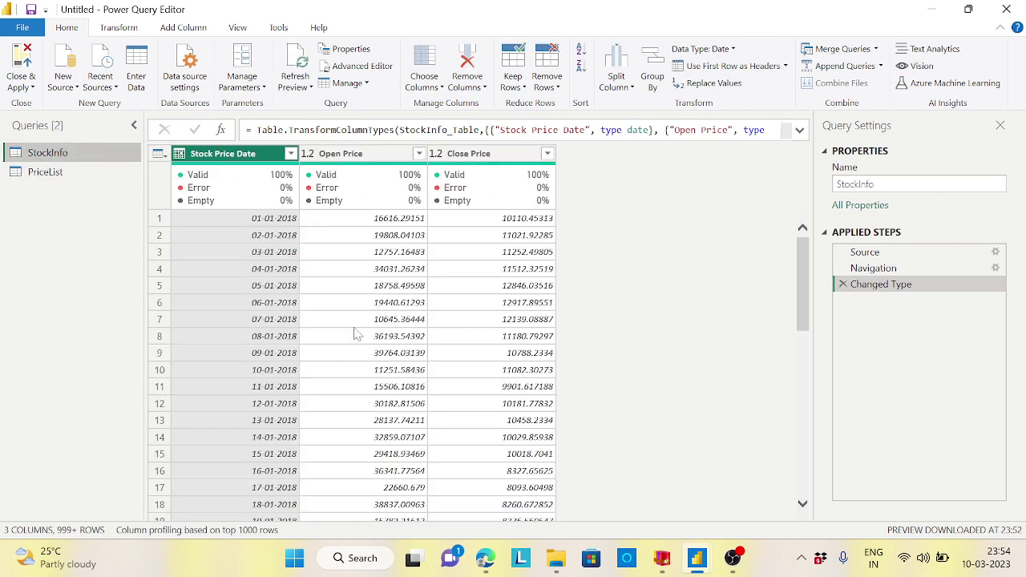
left_click(45, 172)
left_click(60, 152)
left_click(53, 174)
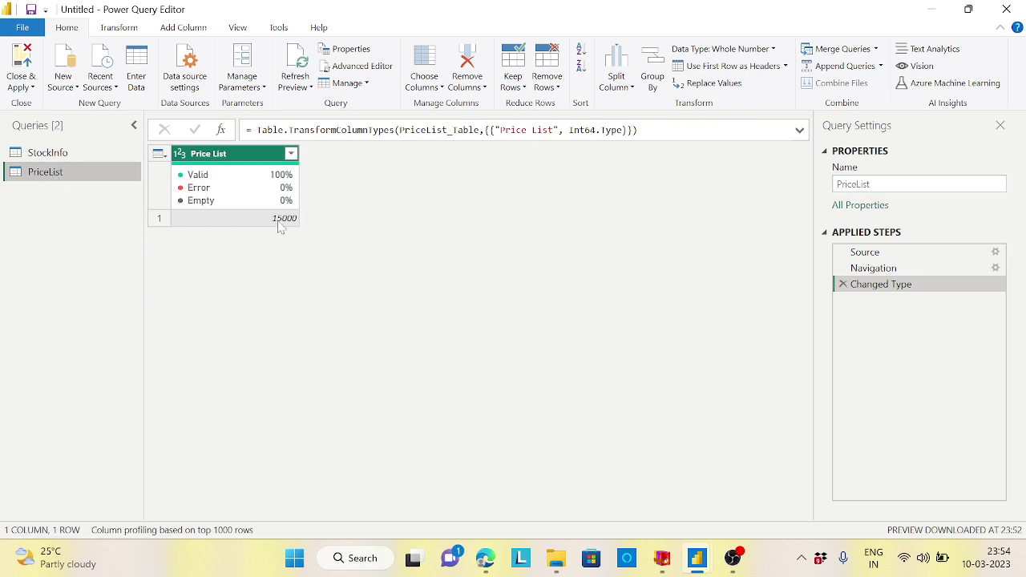
right_click(280, 227)
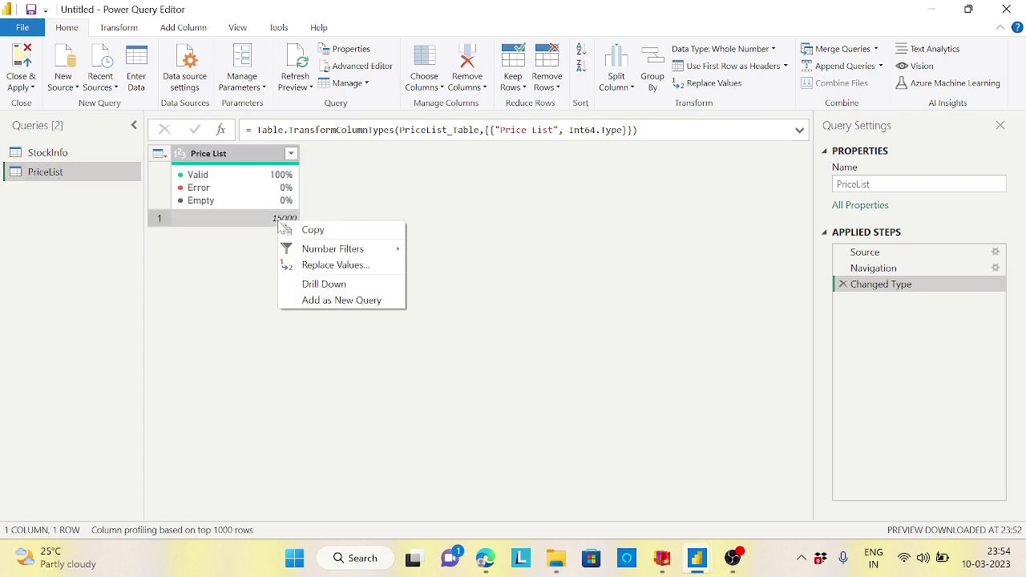
left_click(318, 286)
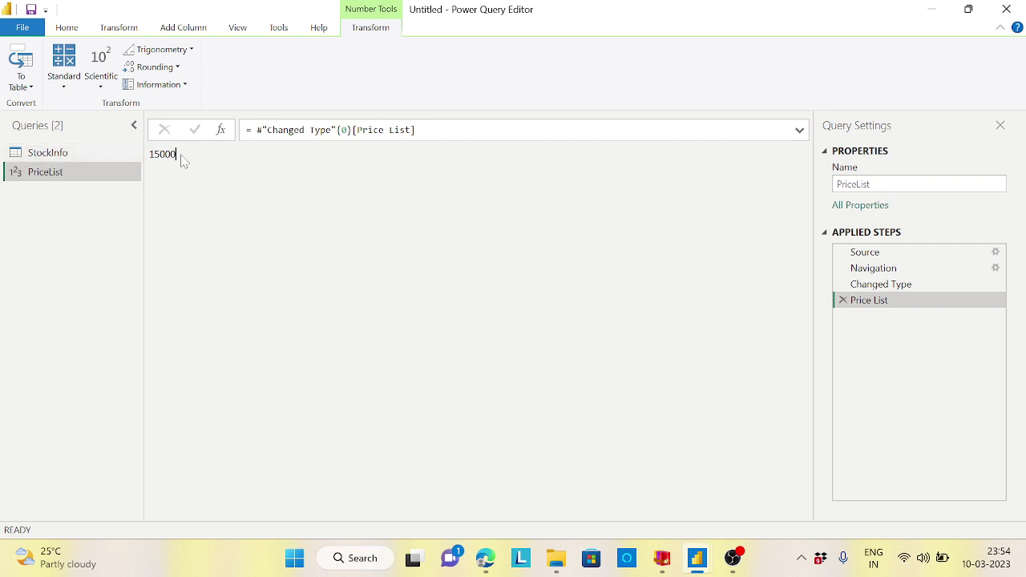
left_click_drag(176, 156, 150, 162)
Step: Filter the StockInfo query to keep rows where Open Price is less than 15000
left_click(48, 154)
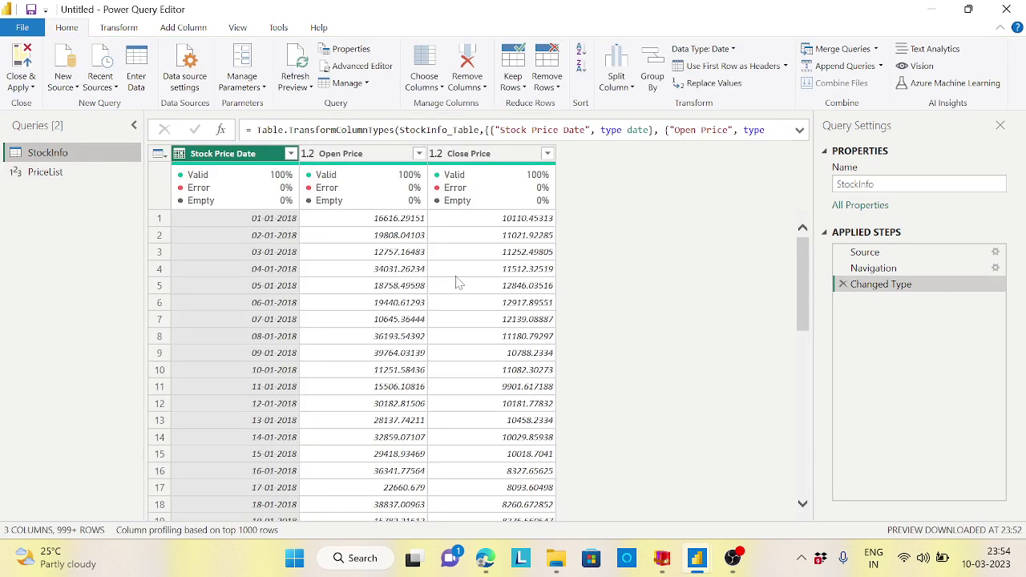
left_click(418, 154)
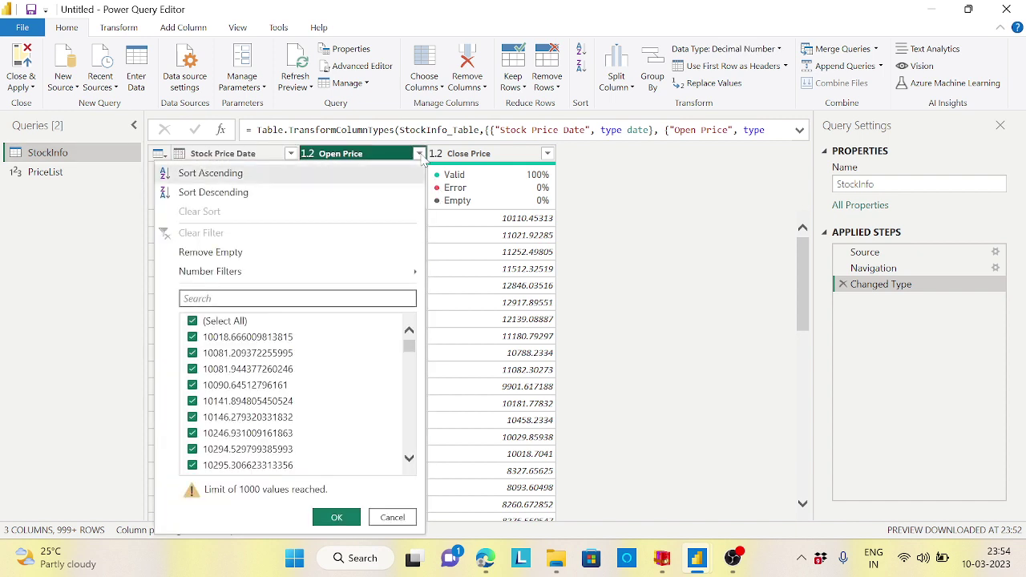
mouse_move(394, 271)
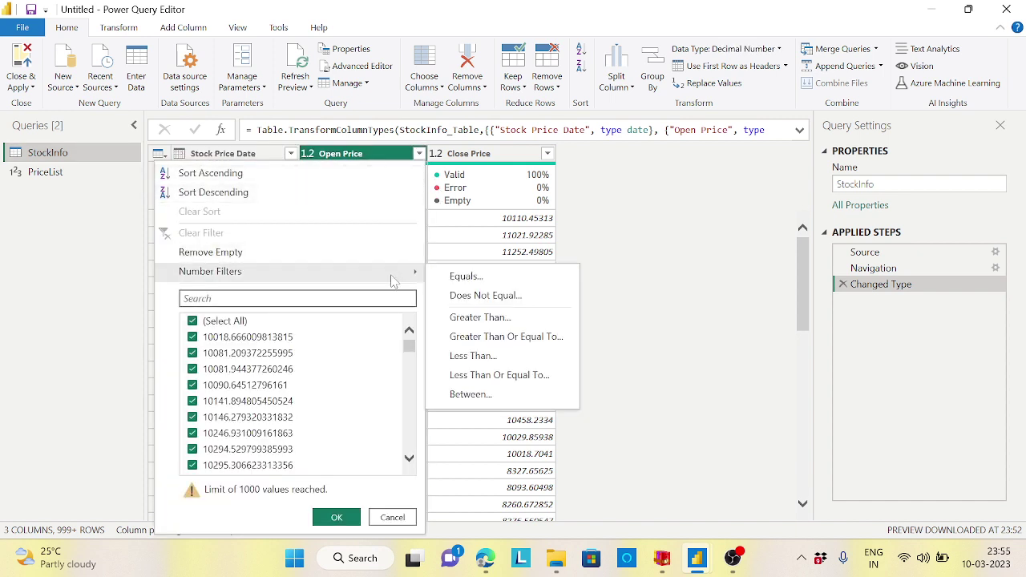
left_click(483, 359)
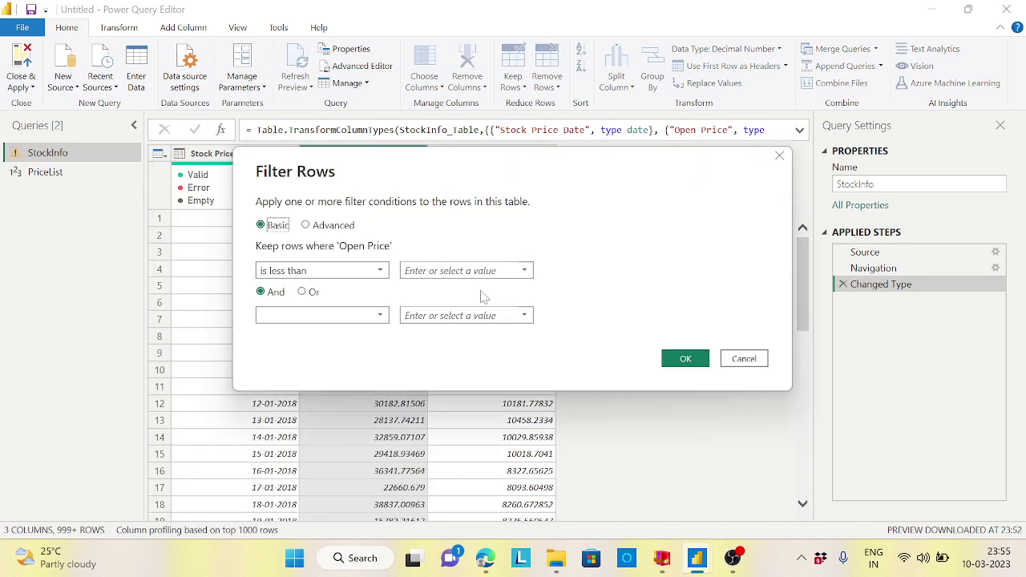
left_click(461, 270)
type("15000")
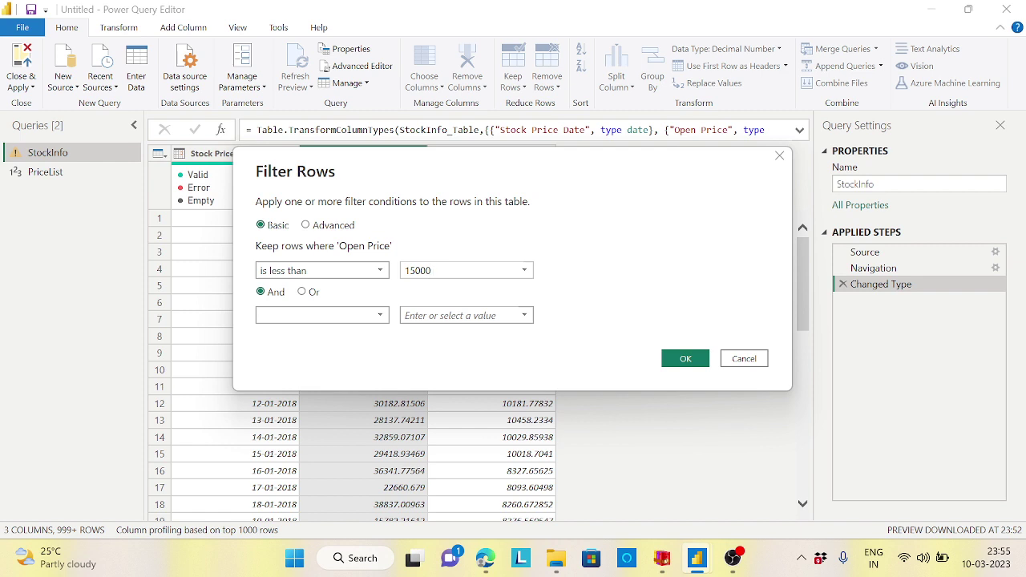
left_click(679, 358)
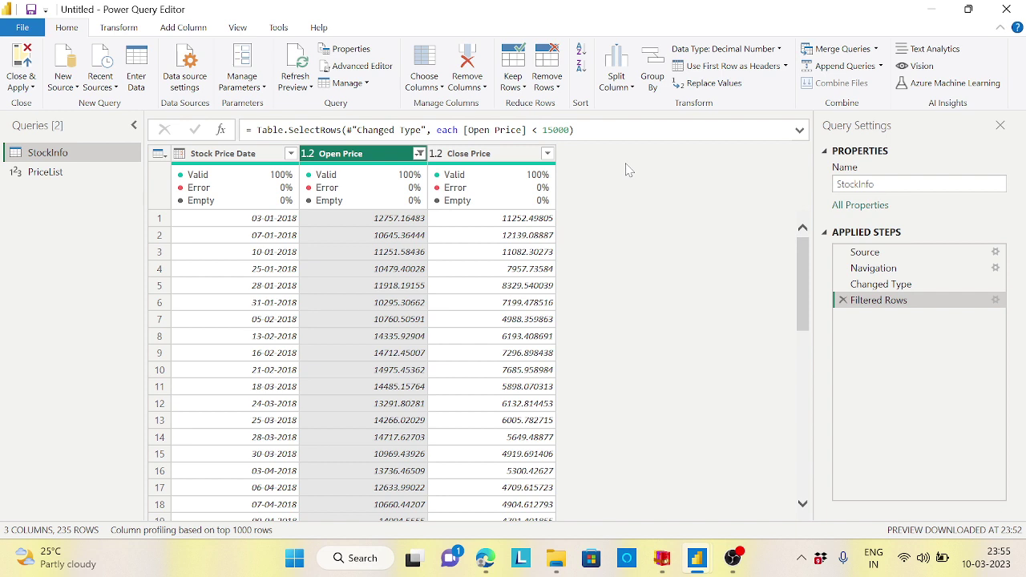
Step: Replace the fixed value 15000 in StockInfo's Filtered Rows formula with a reference to the PriceList query
left_click(53, 173)
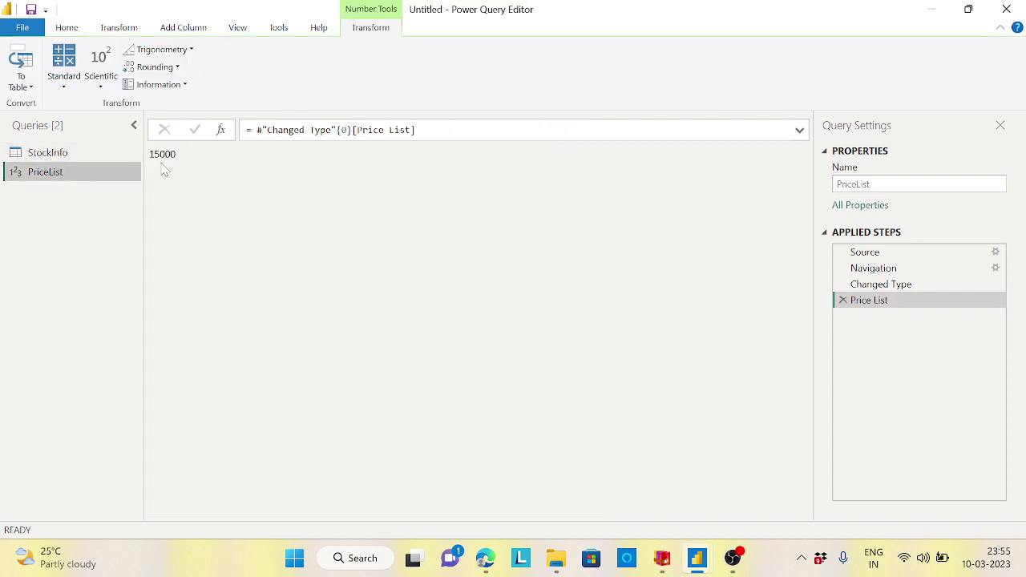
left_click(46, 152)
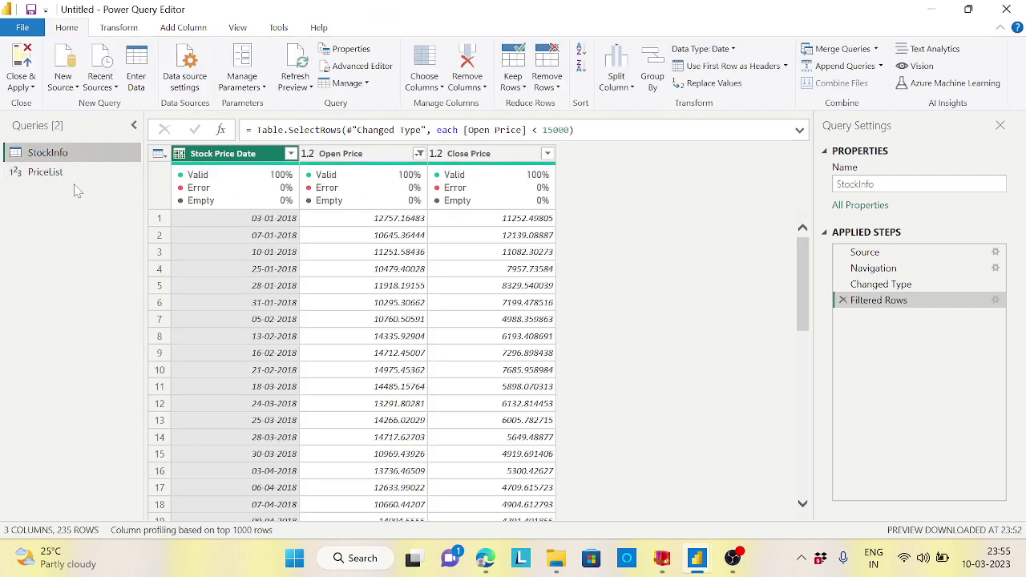
left_click(60, 174)
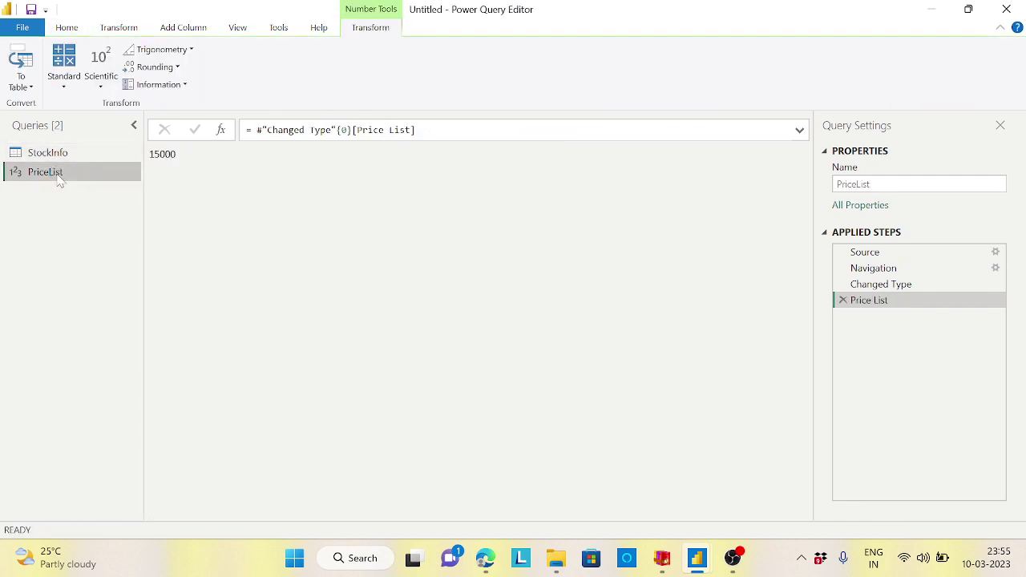
left_click(55, 157)
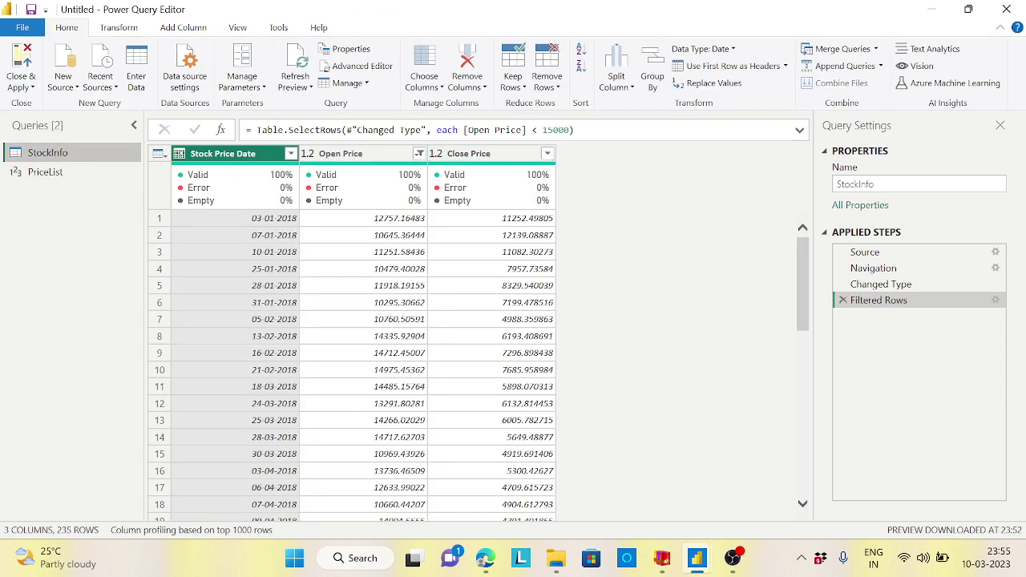
left_click_drag(543, 130, 571, 130)
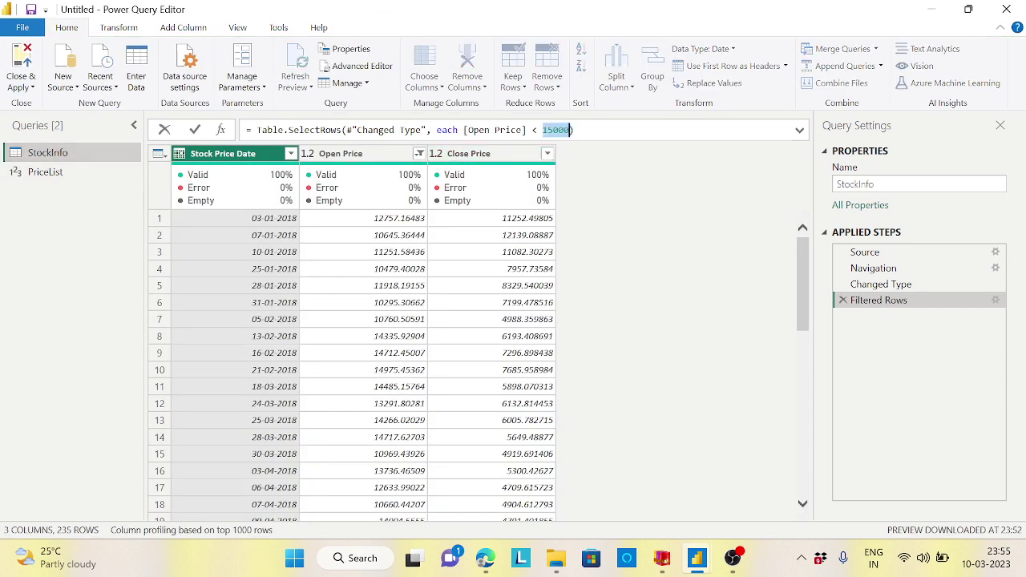
key("BackSpace")
type("Price")
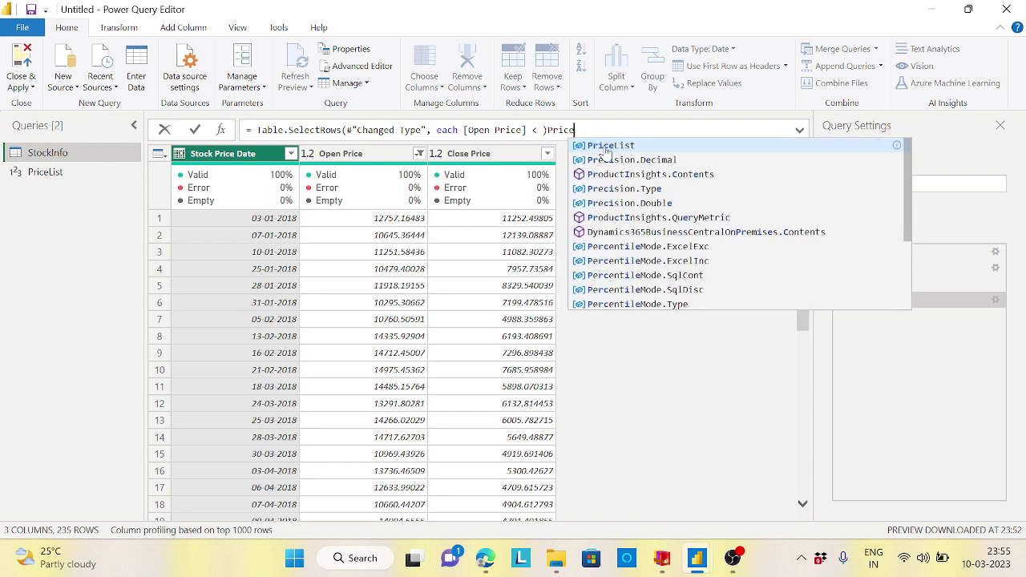
left_click(598, 146)
key("BackSpace")
key("BackSpace")
key("BackSpace")
key("BackSpace")
key("BackSpace")
key("BackSpace")
key("BackSpace")
key("BackSpace")
key("BackSpace")
key("BackSpace")
type("Price")
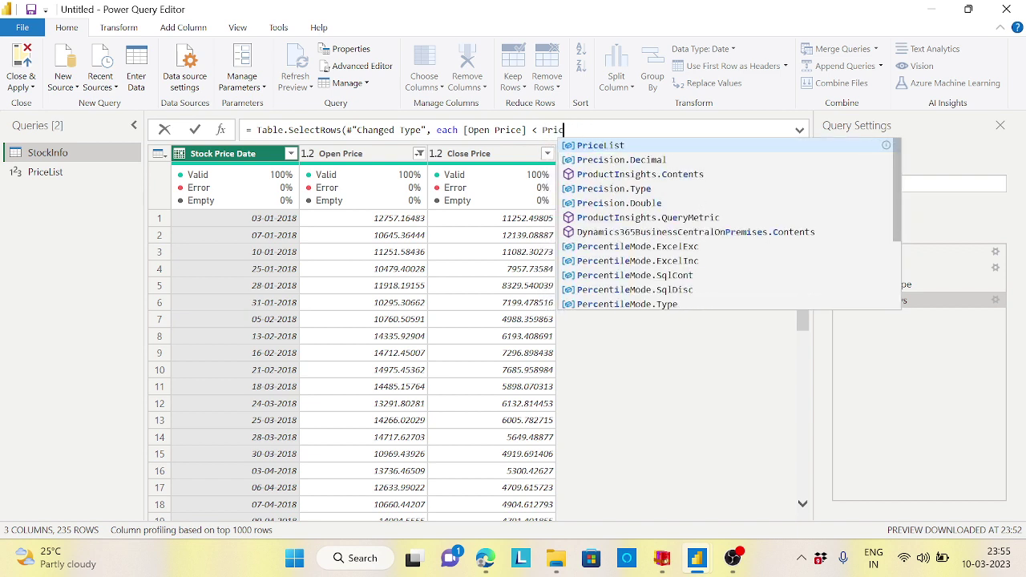
left_click(616, 147)
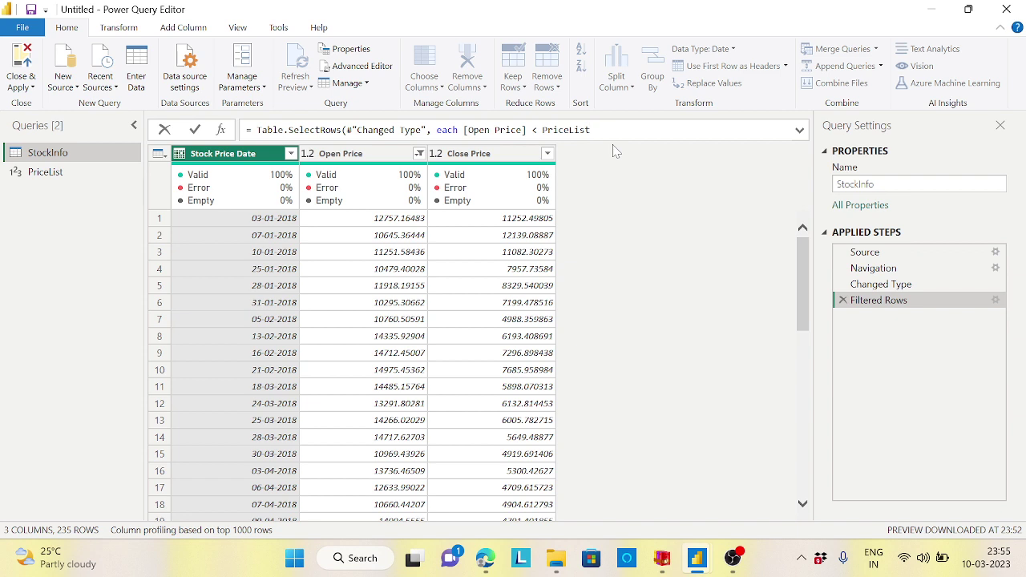
type(")")
key("Return")
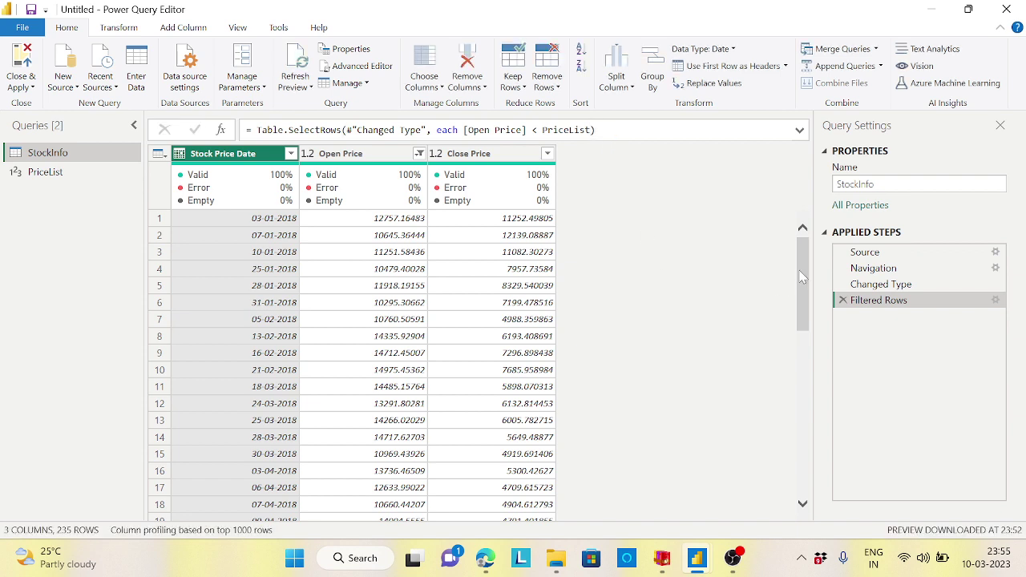
Step: Review the filtered StockInfo rows and inspect the PriceList query at its Changed Type step
left_click_drag(800, 270, 761, 236)
left_click(63, 173)
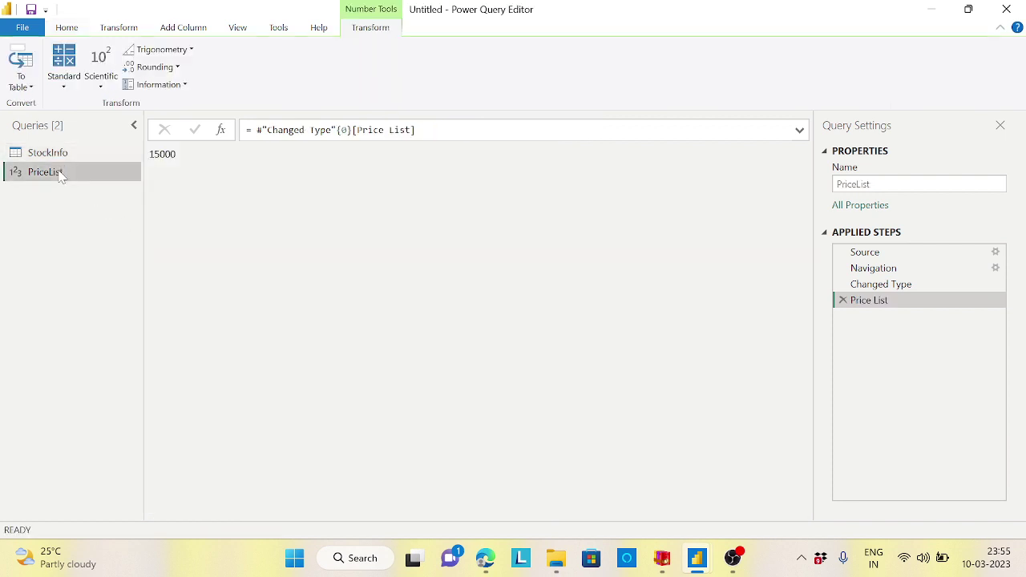
left_click(890, 284)
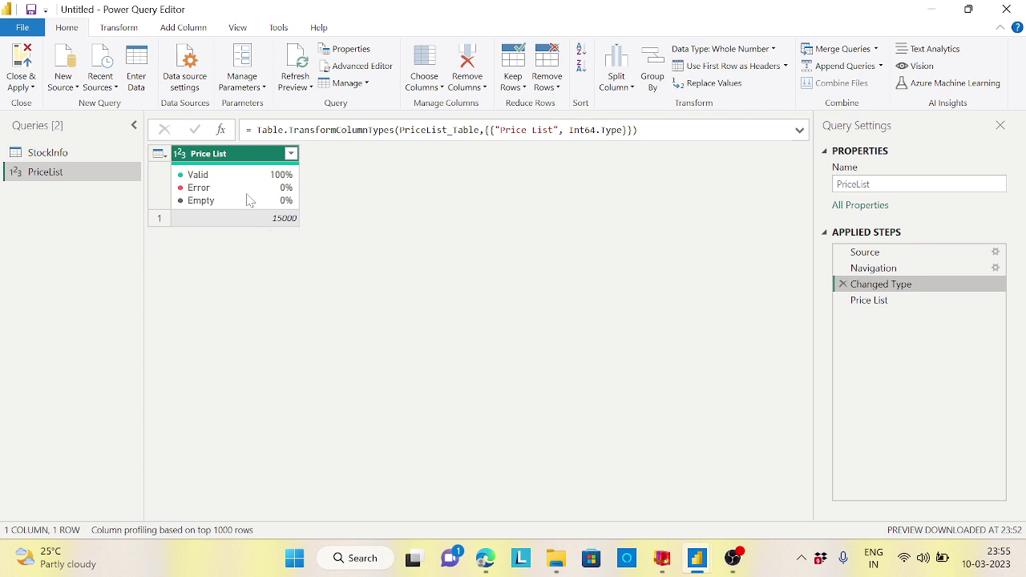
mouse_move(248, 199)
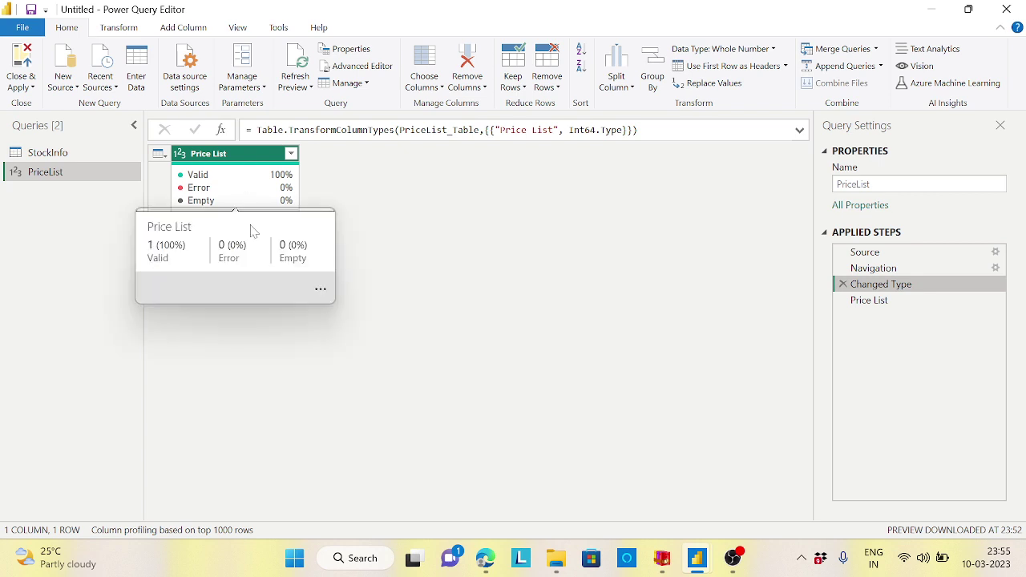